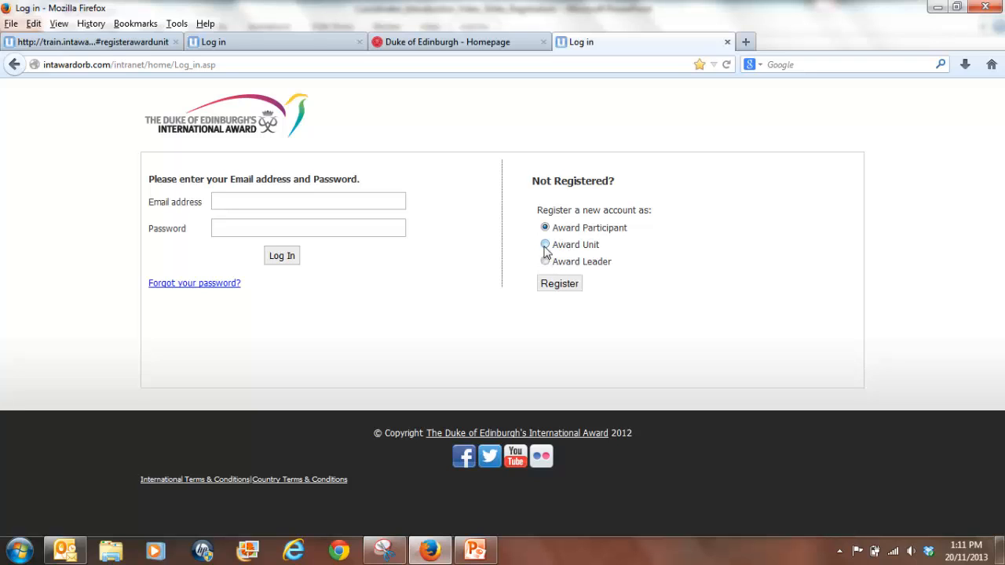
Start registering a new account as an Award Unit.
left_click(545, 245)
left_click(561, 288)
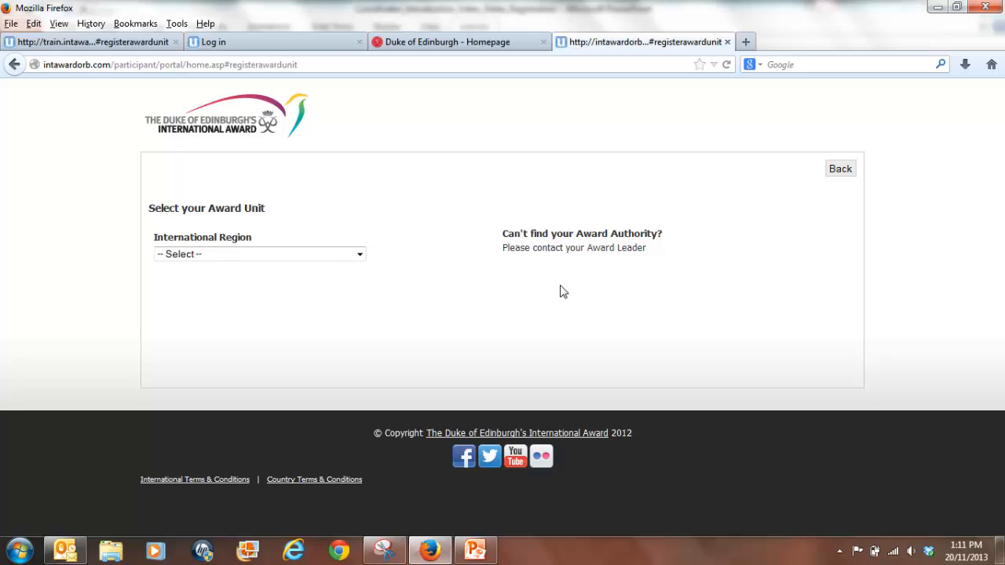
Choose Asia Pacific as international region, Australia as country and National as operating authority, then continue.
left_click(232, 254)
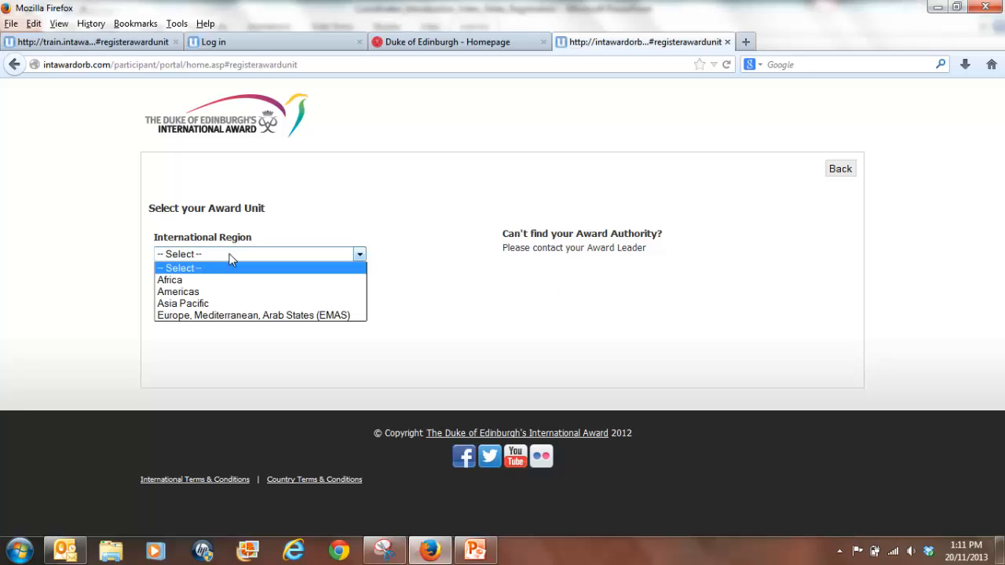
left_click(225, 304)
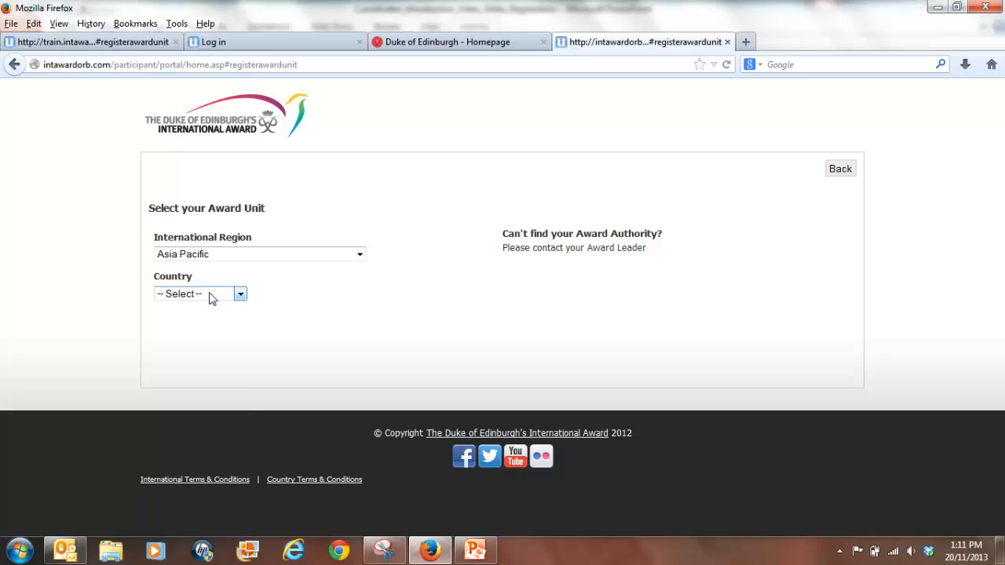
left_click(209, 294)
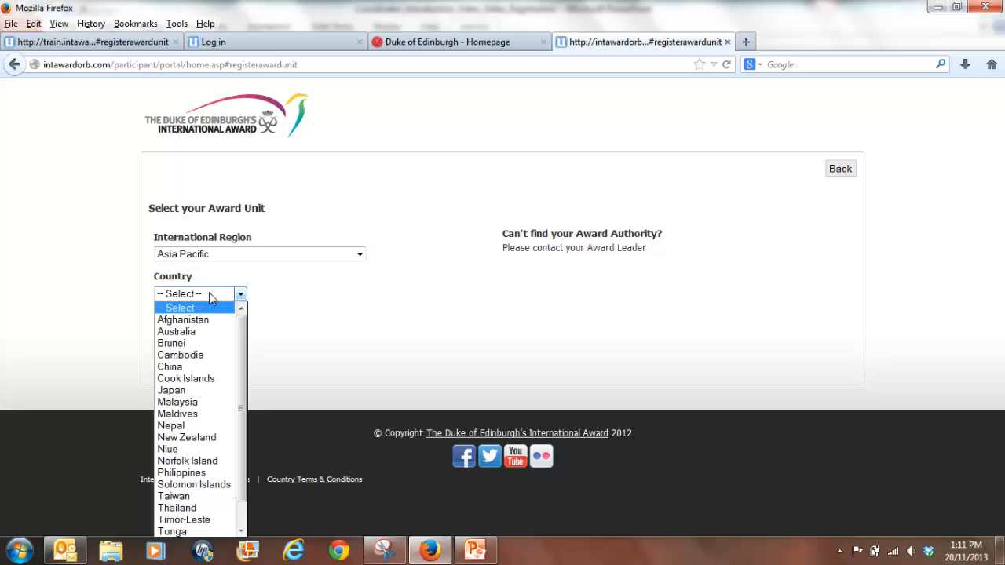
left_click(197, 335)
left_click(197, 336)
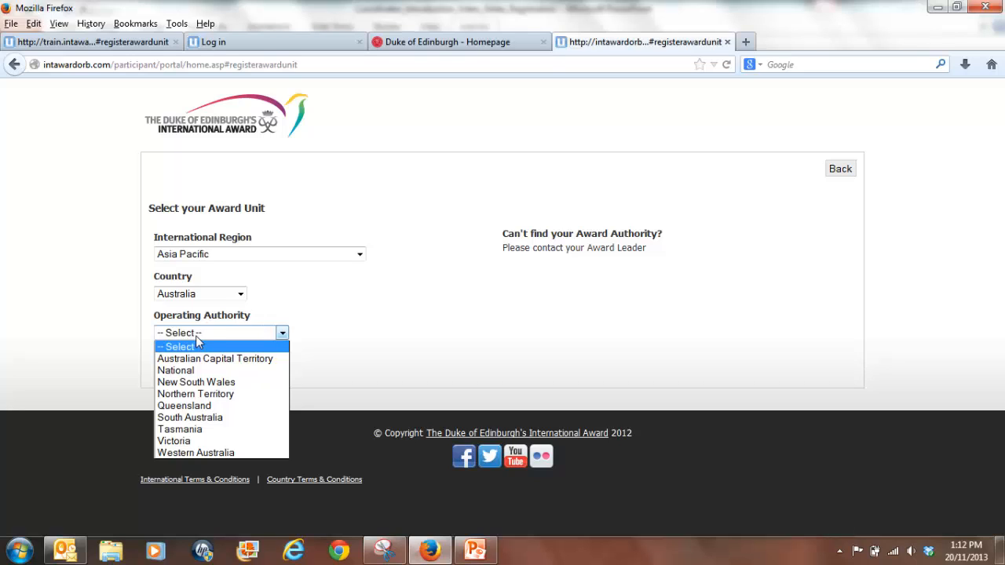
left_click(192, 381)
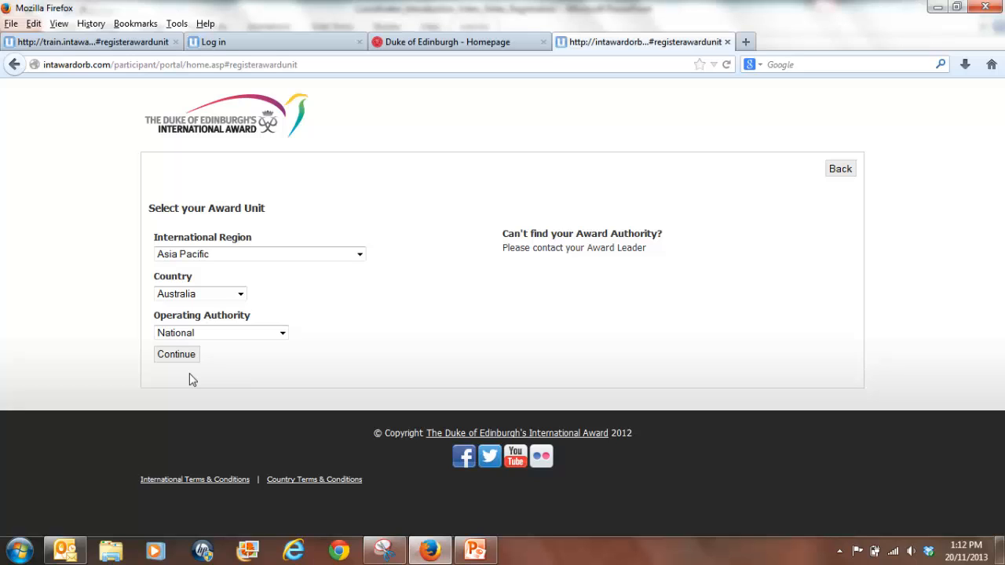
left_click(171, 356)
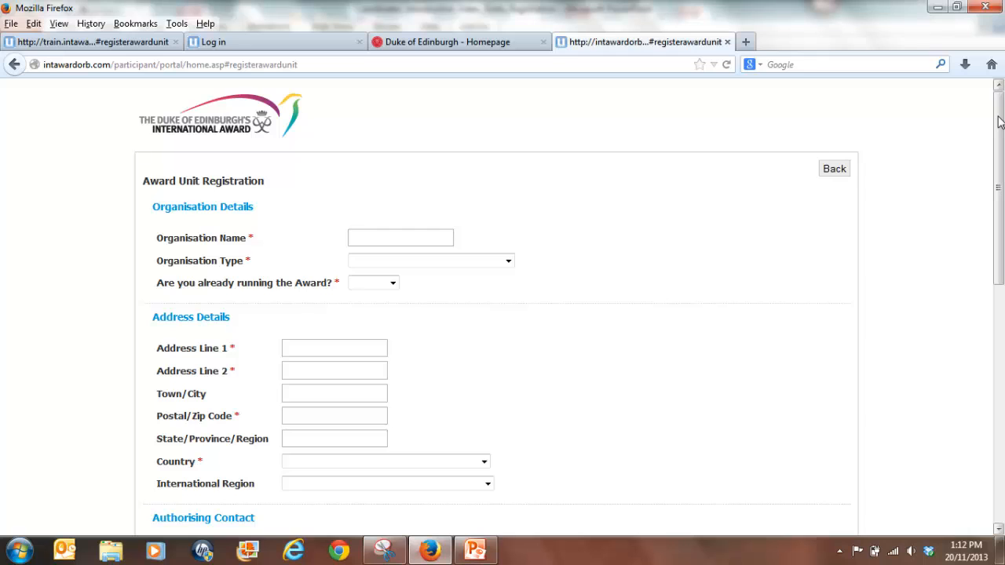
Enter School of Rock as the organisation name.
mouse_move(999, 122)
left_mouse_down()
mouse_move(1000, 305)
mouse_move(990, 107)
left_mouse_up()
left_click(376, 244)
type("S")
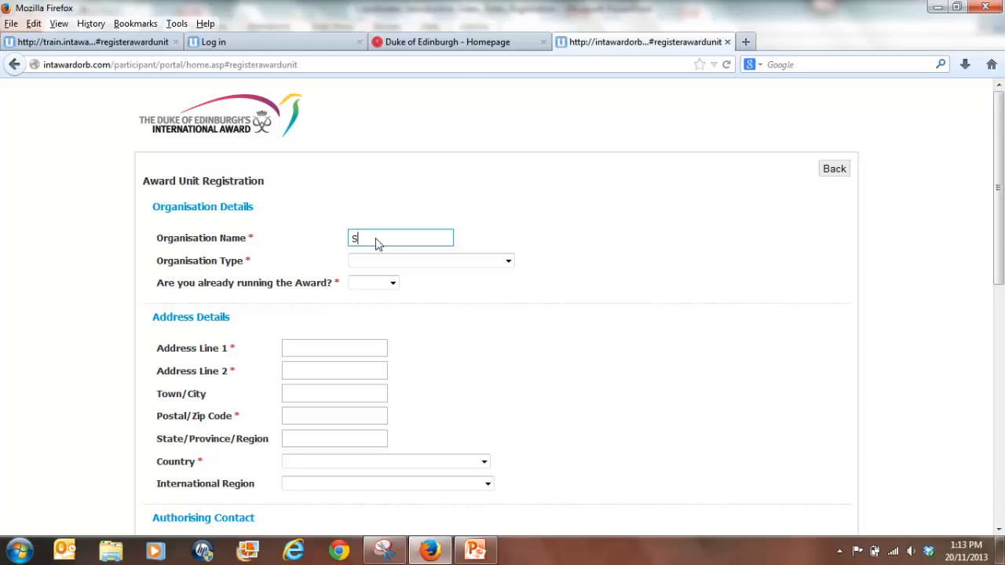
type("chool of Rock")
Set the organisation type to Government School and answer Yes to already running the Award.
left_click(375, 261)
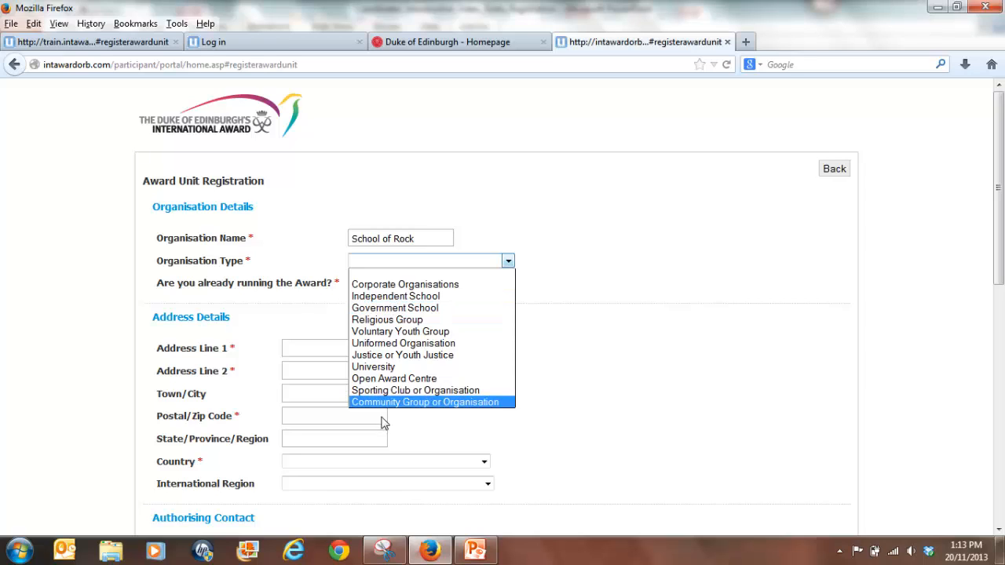
left_click(377, 310)
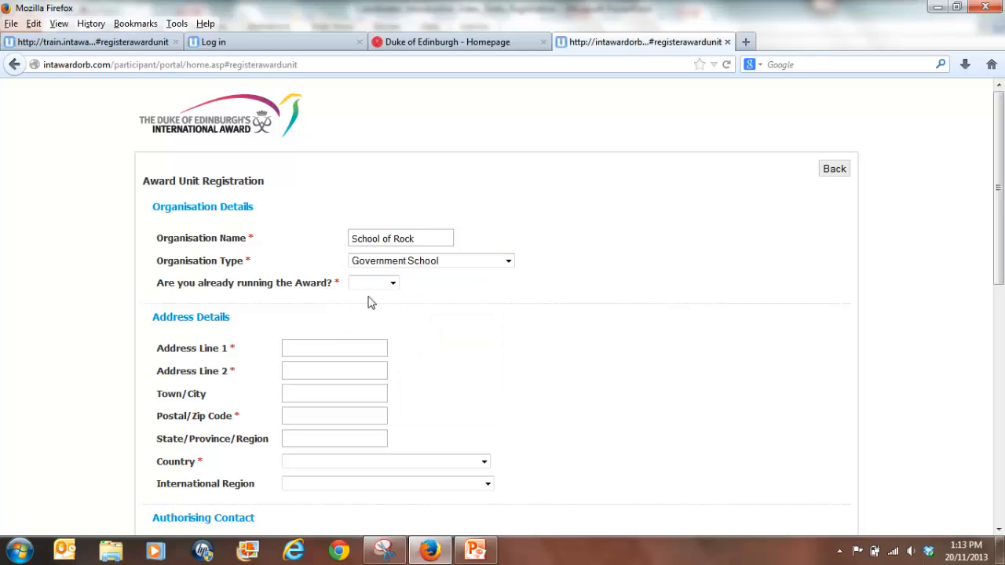
left_click(366, 284)
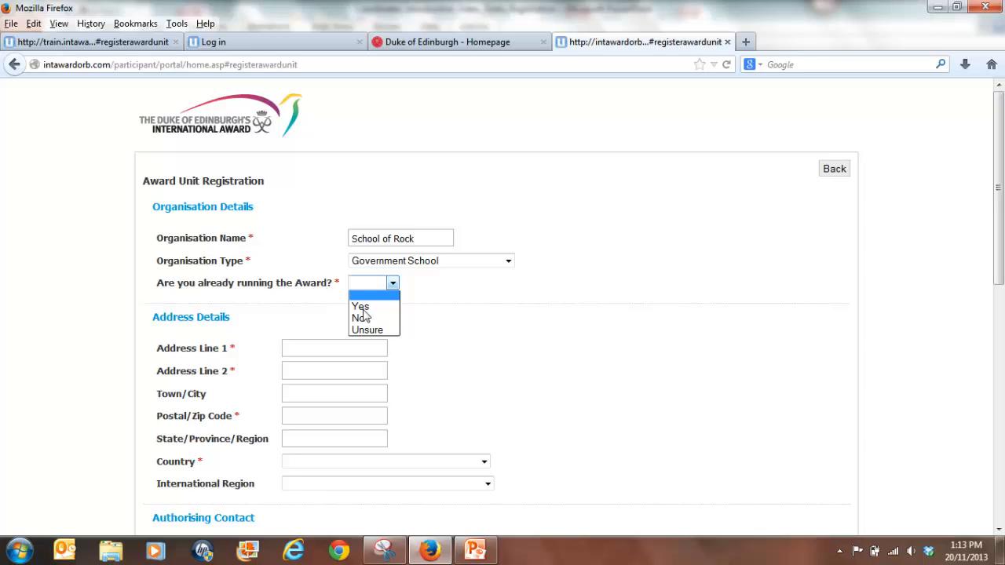
left_click(363, 308)
Enter the organisation's street address and second address line.
left_click(328, 349)
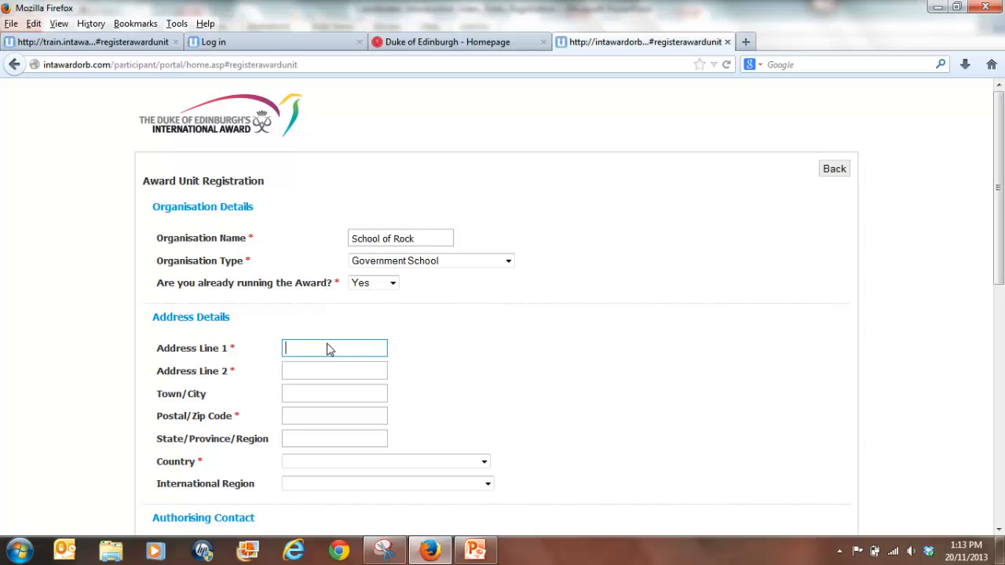
type("123 Duke Street")
key("Tab")
type("Dukestown")
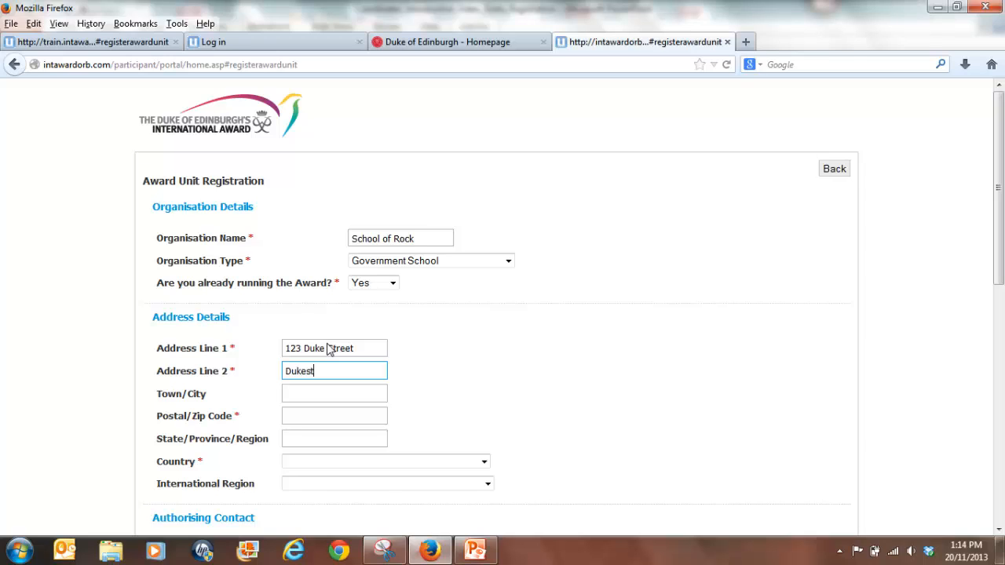
Enter the organisation's postal code and state.
left_click(249, 356)
left_click(322, 424)
type("2065")
key("Tab")
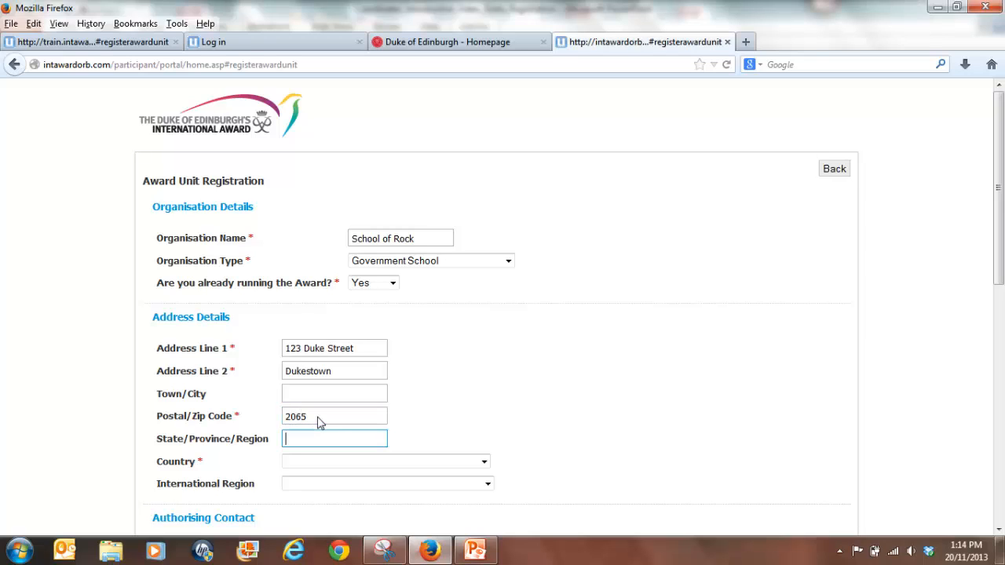
type("New South Wales")
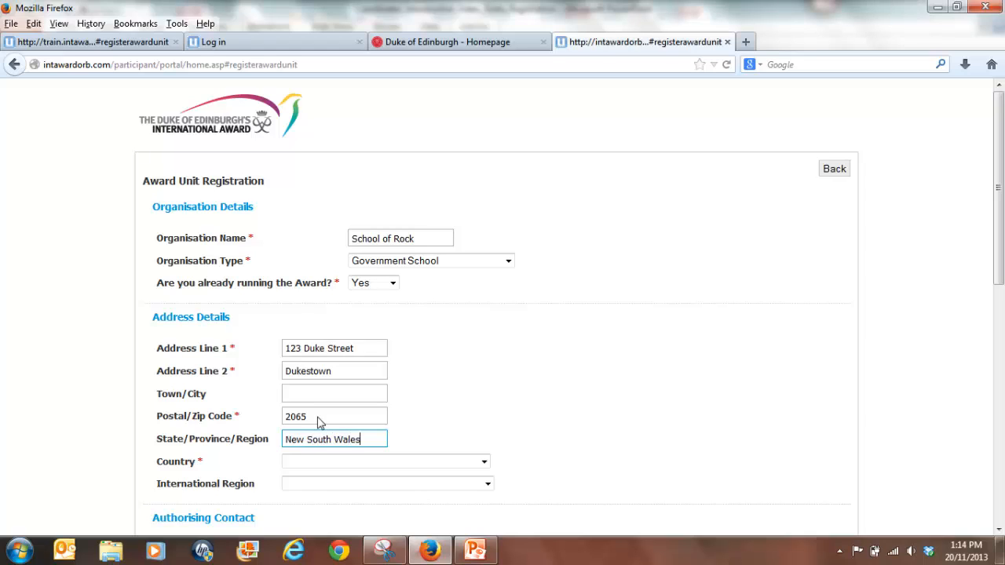
Set the address country to Australia and the international region to Asia Pacific.
left_click(306, 465)
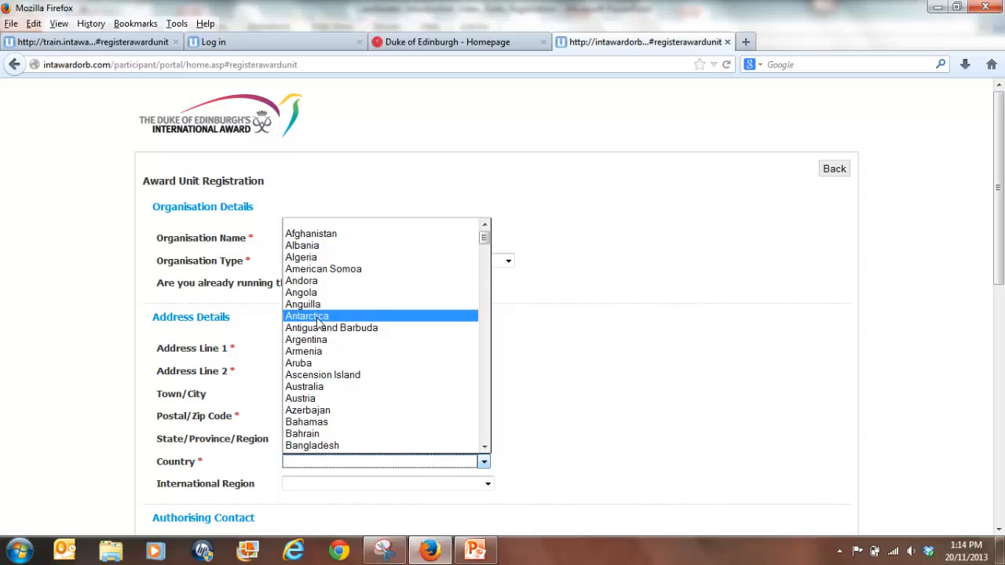
left_click(314, 388)
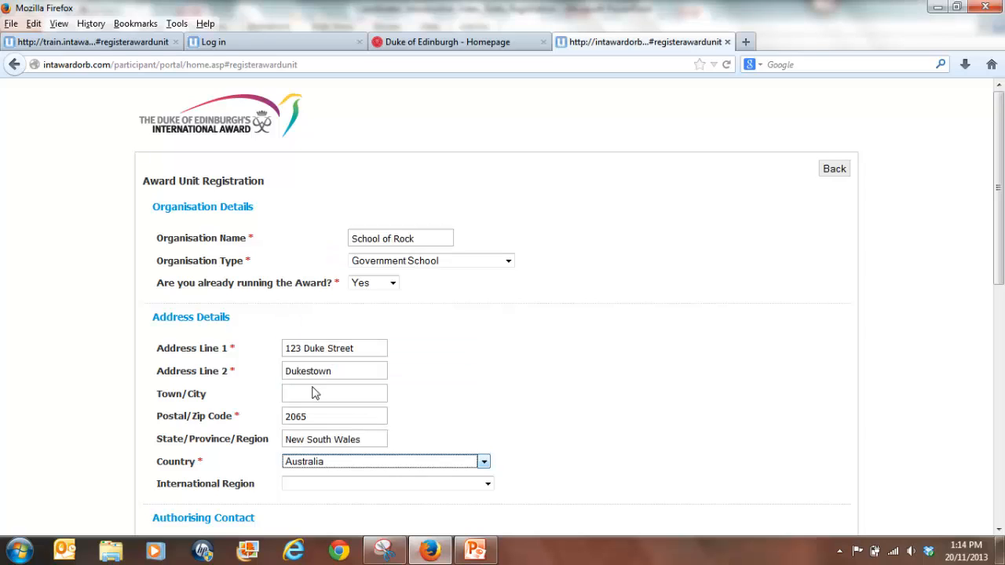
left_click(310, 487)
left_click(309, 493)
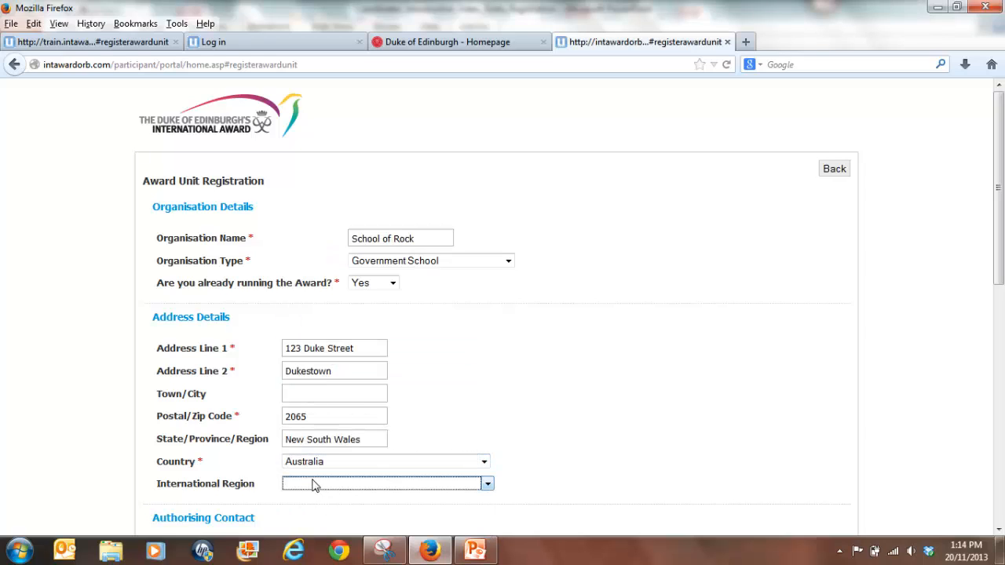
left_click(312, 487)
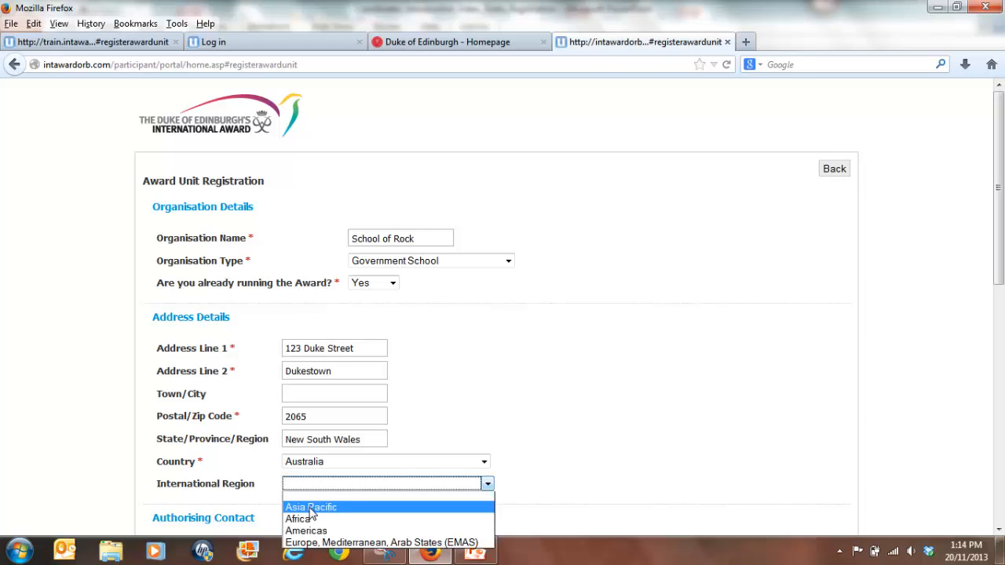
left_click(313, 509)
Set the authorising contact's title to Mr.
left_click_drag(1001, 250, 1002, 363)
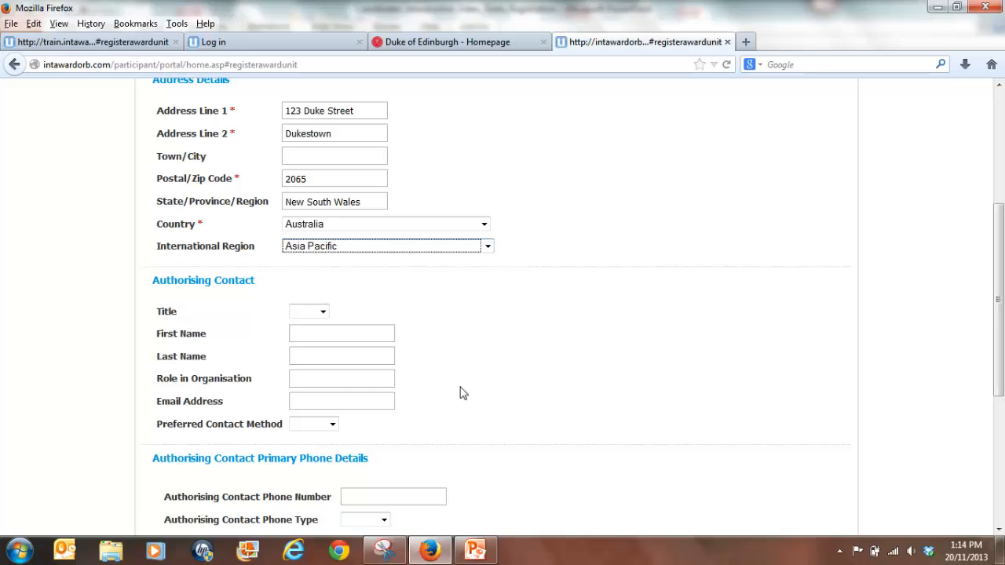
left_click(307, 314)
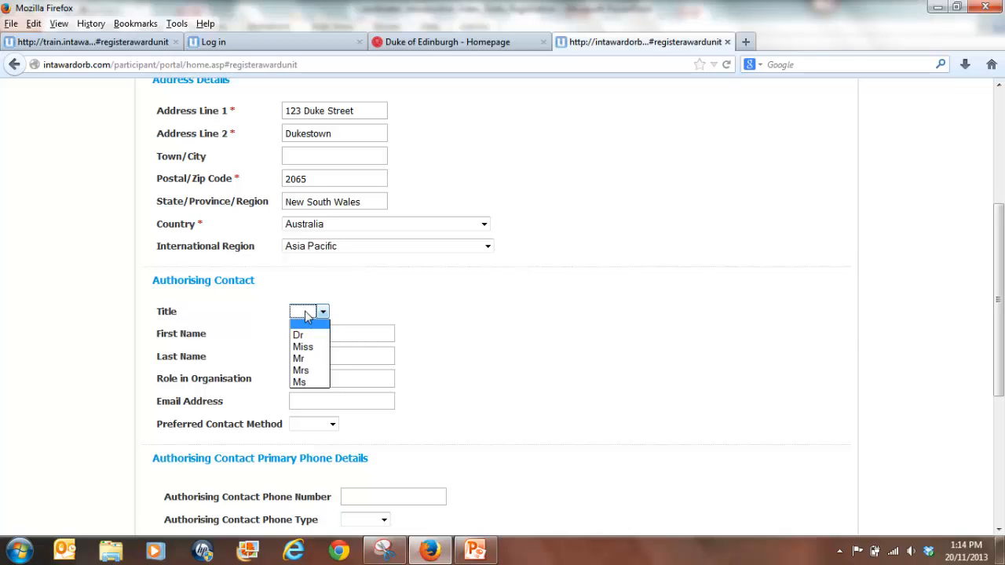
left_click(300, 359)
left_click(300, 338)
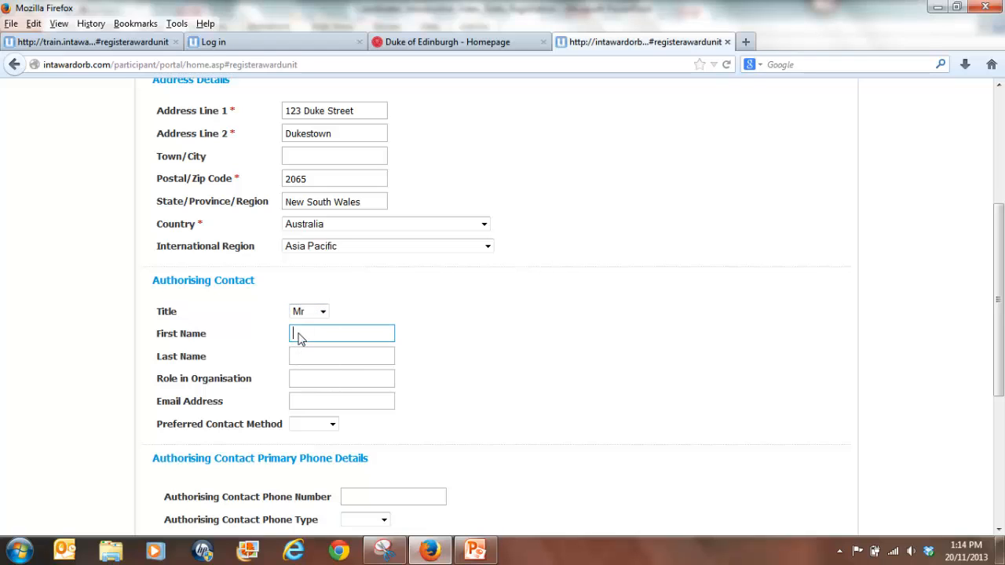
Enter the authorising contact's first and last name and Principal as role in organisation.
key("Tab")
key("Tab")
type("Prin")
key("Tab")
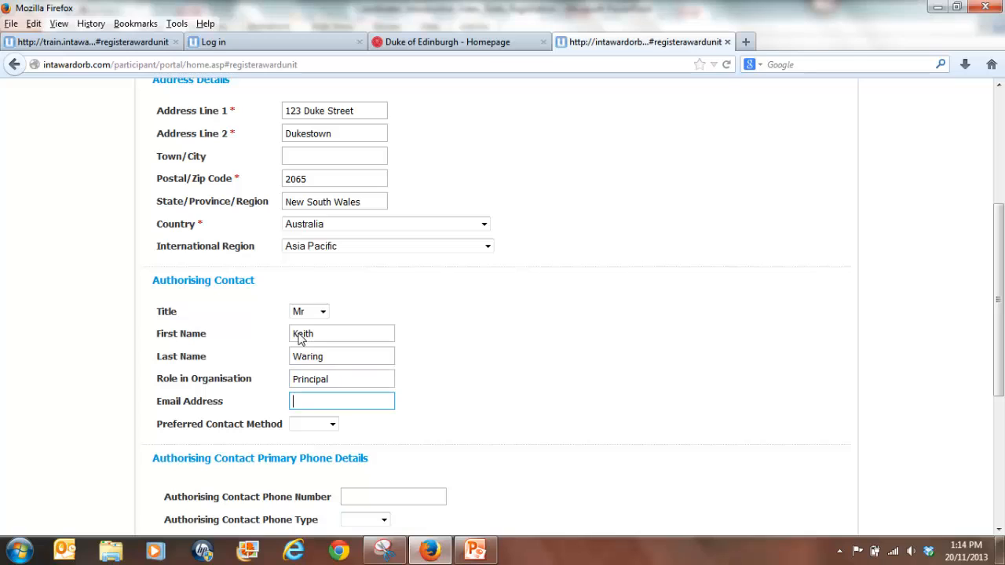
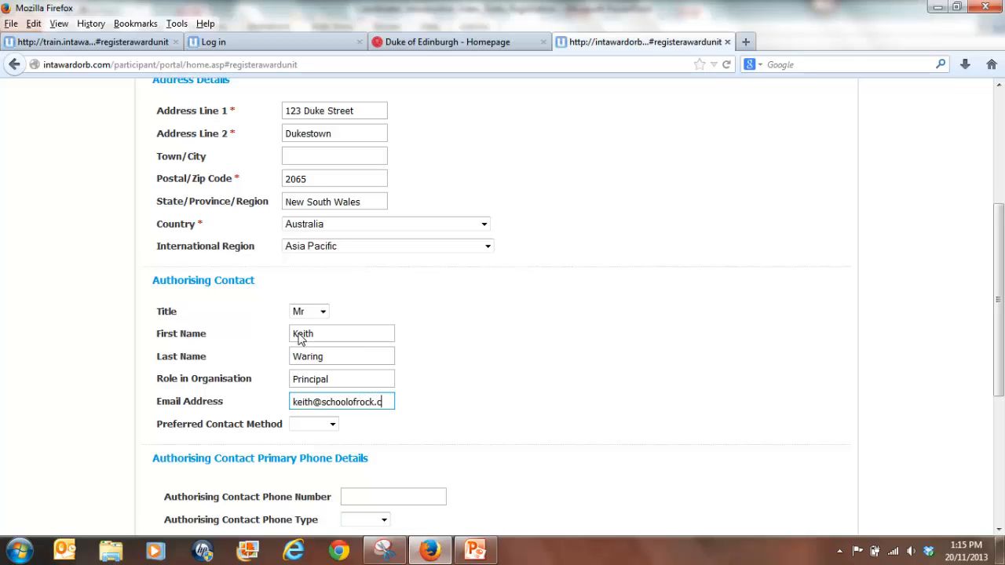
Fill in the authorising contact's e-mail address and set the preferred contact method to Email.
key("Tab")
key("Down")
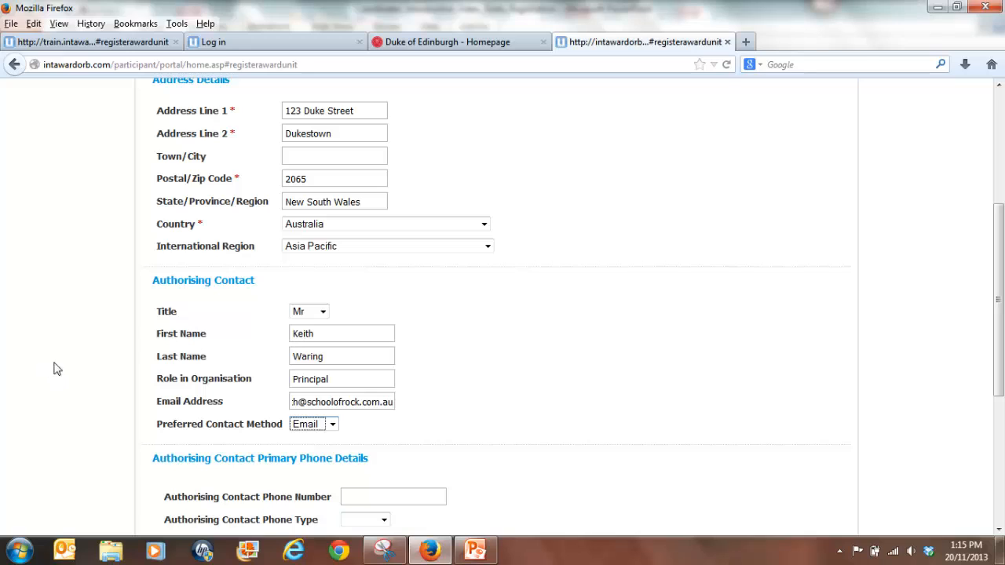
Enter the authorising contact's phone number and set the phone type to Home.
left_click(448, 454)
scroll(999, 339, "down", 2)
left_click_drag(999, 339, 1000, 391)
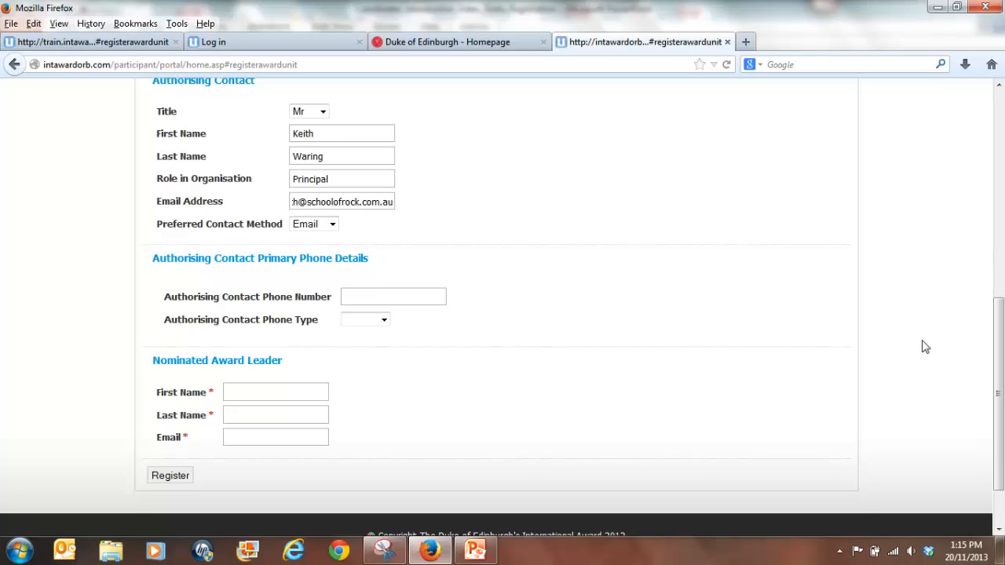
left_click(365, 305)
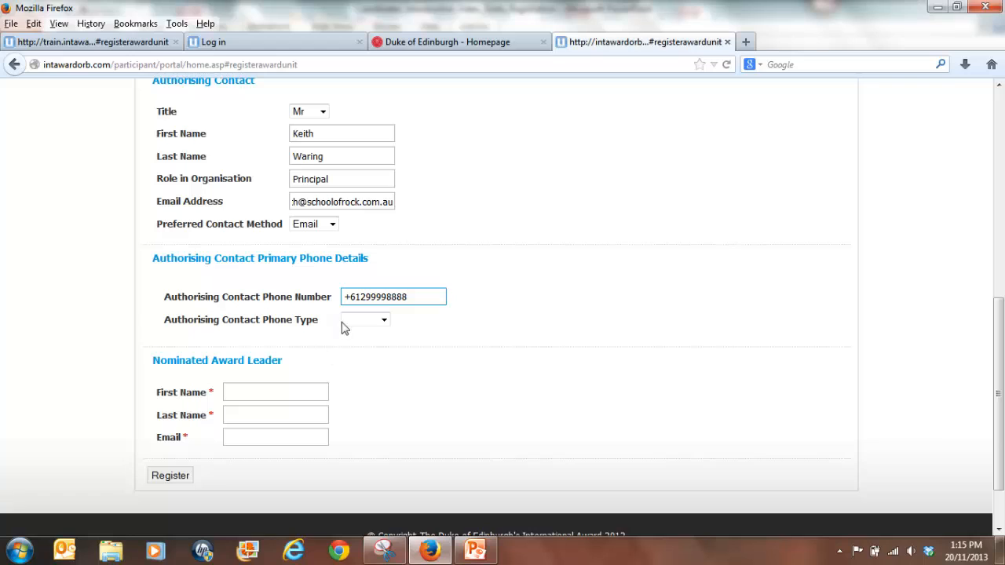
left_click(359, 321)
left_click(357, 342)
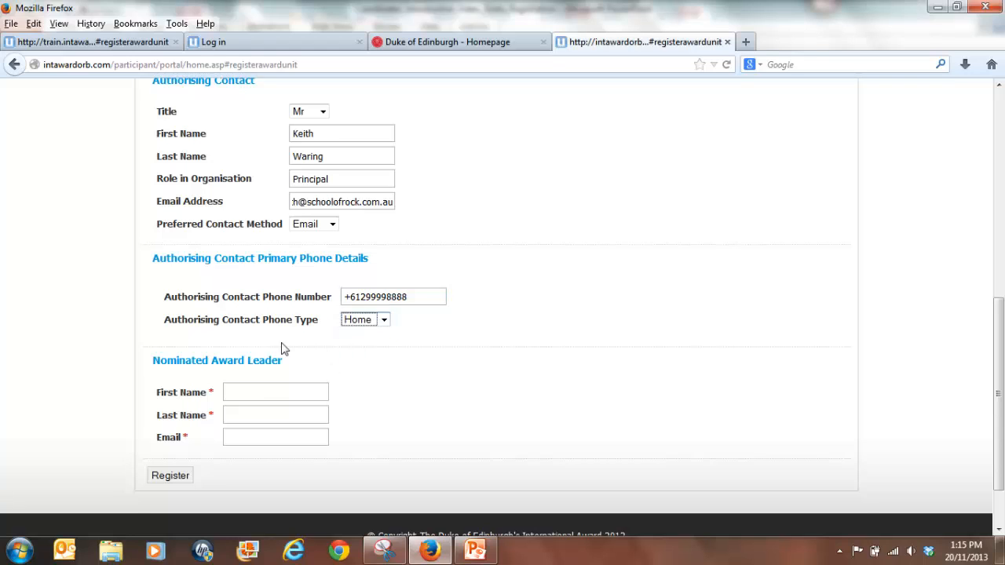
Enter the nominated award leader's first and last name.
left_click(261, 399)
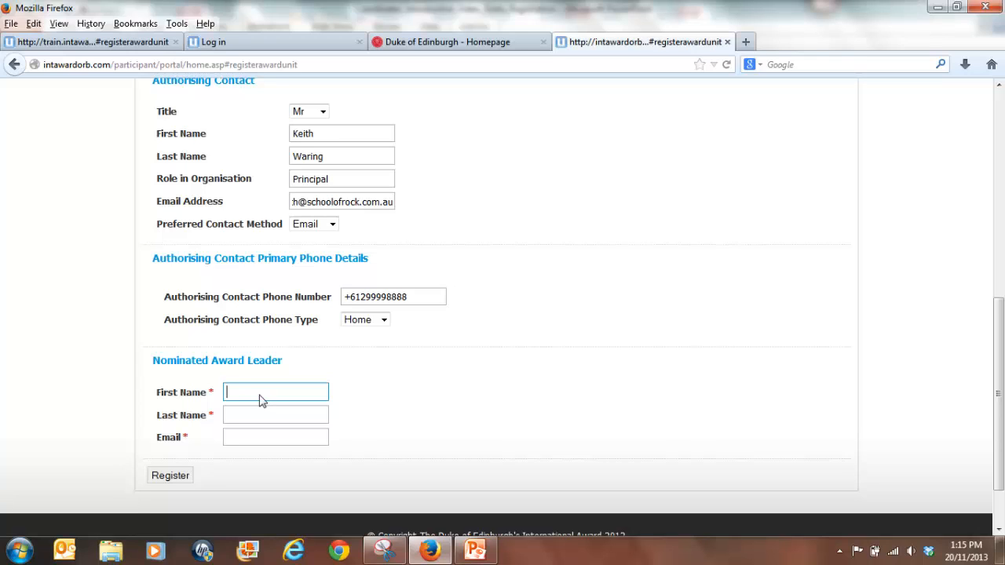
key("Tab")
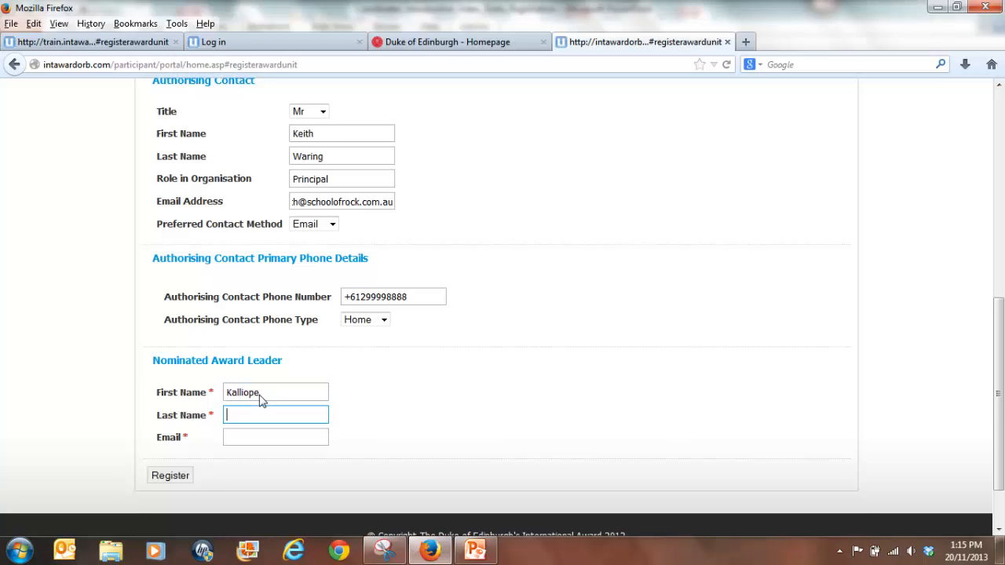
key("Tab")
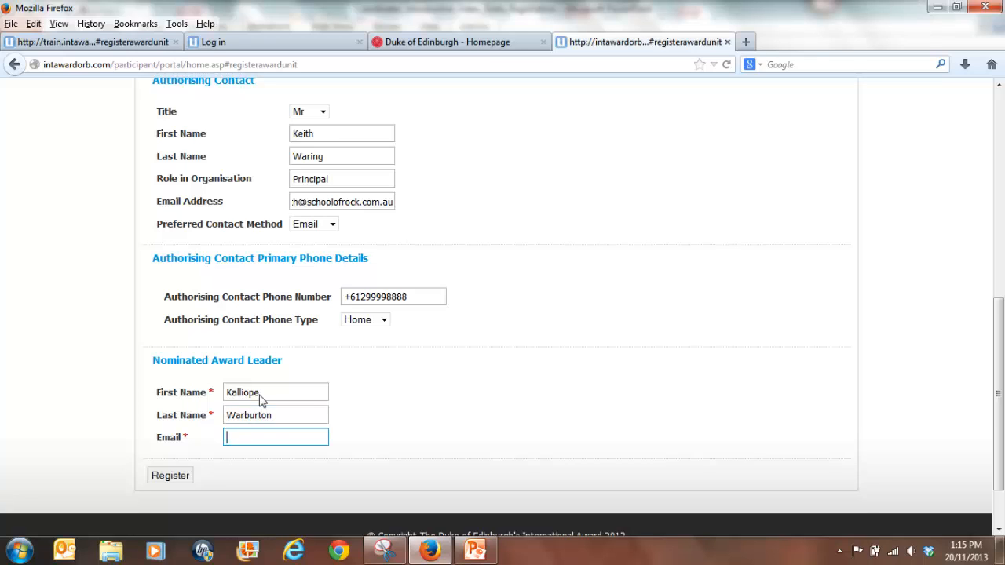
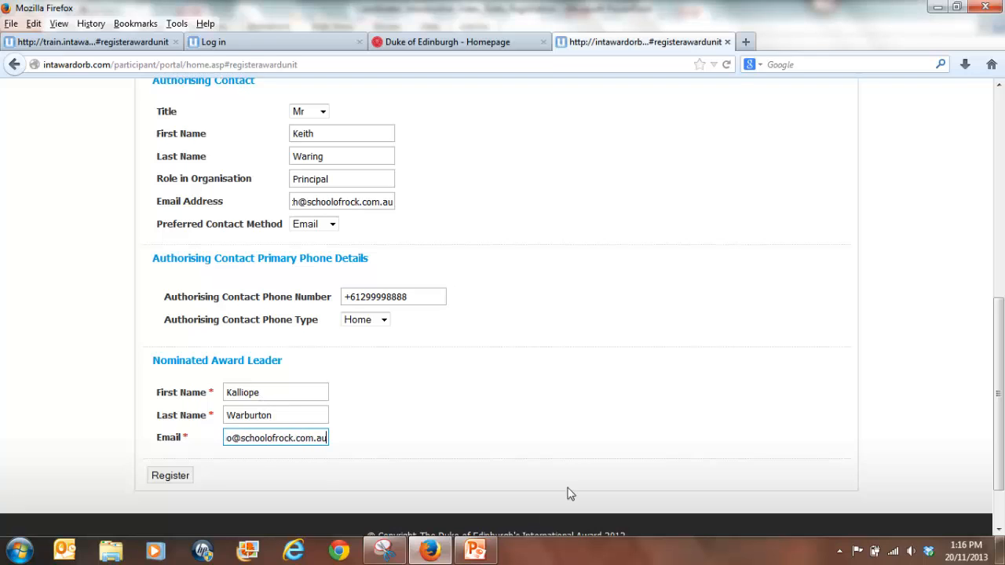
Fill in the award leader's e-mail address and submit the registration.
left_click(170, 476)
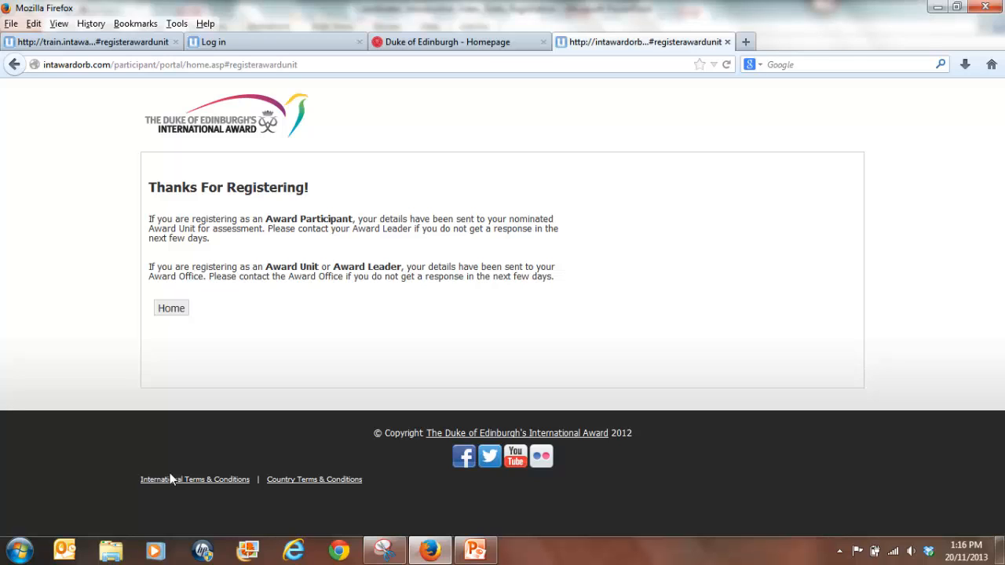
left_click(168, 313)
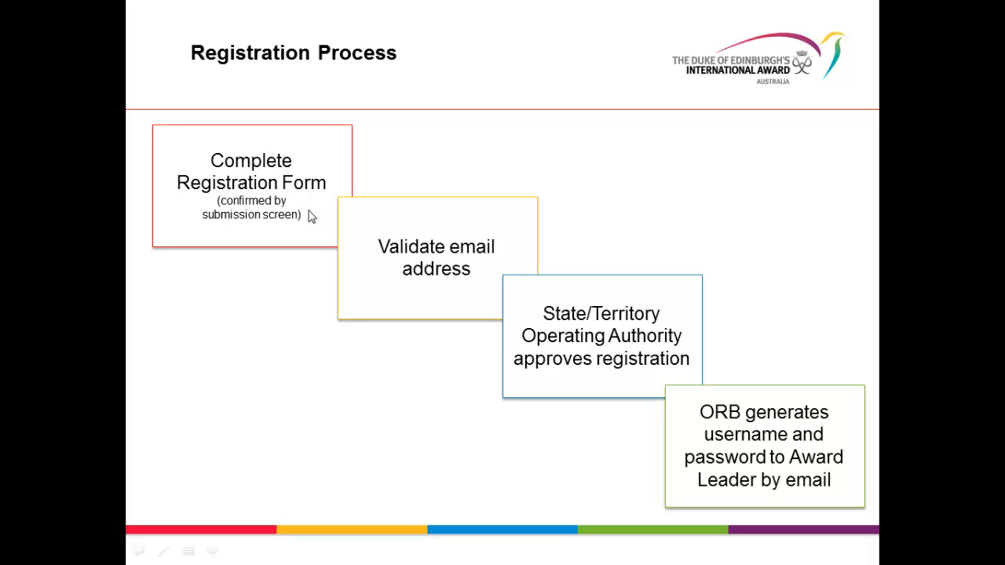
left_click(500, 250)
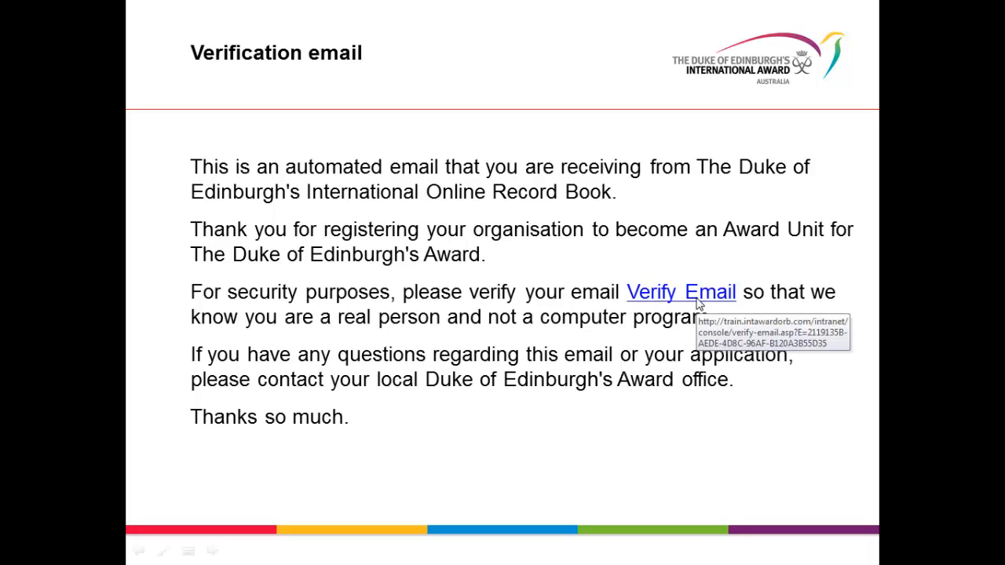
left_click(662, 295)
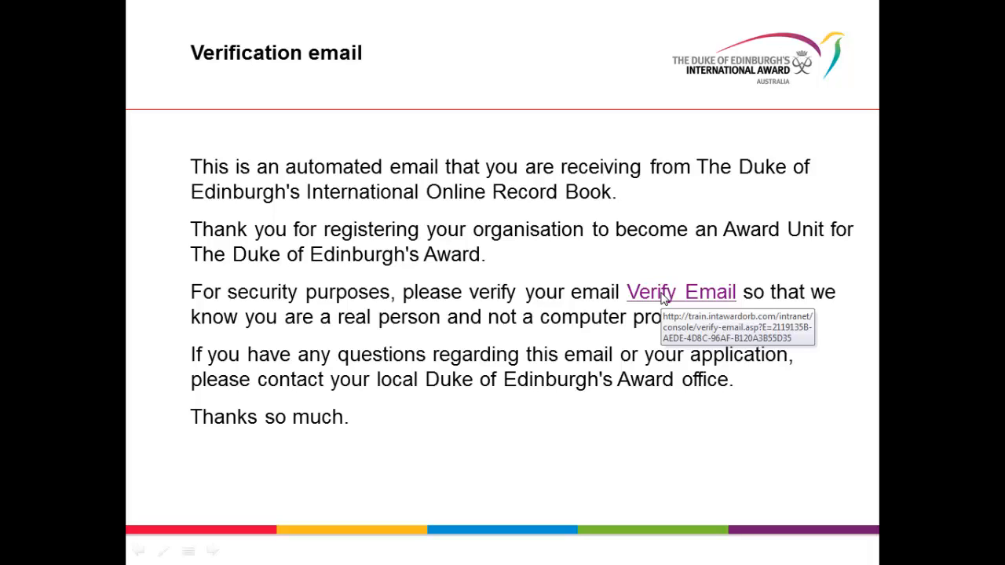
key("Right")
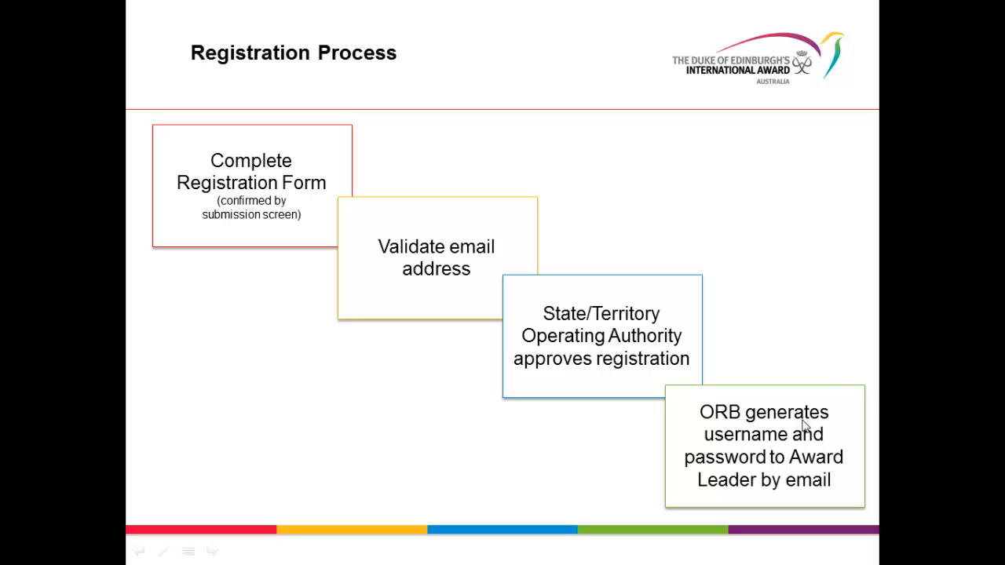
left_click(782, 495)
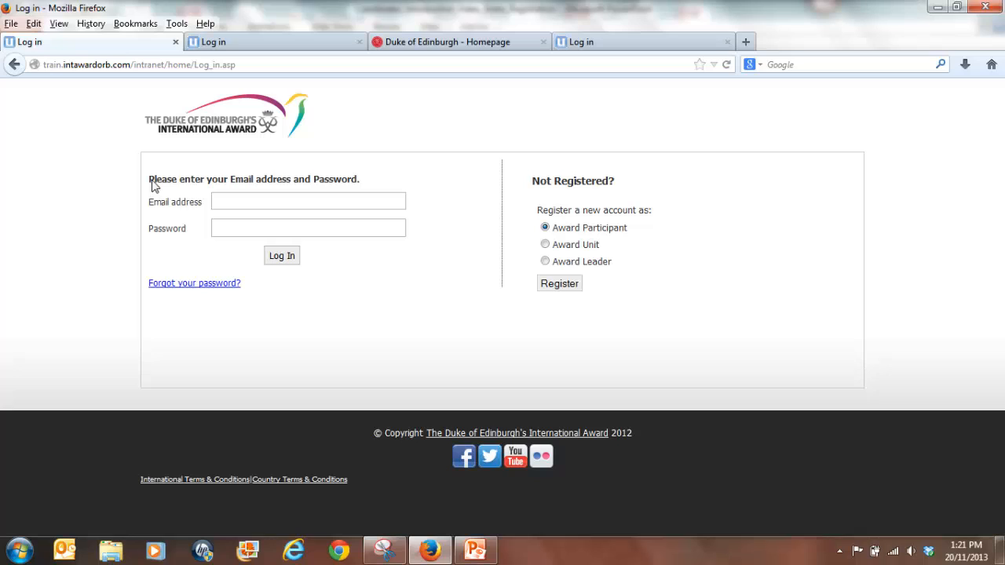
Log in with the award leader's e-mail address and account password, declining to save the password.
left_click(234, 204)
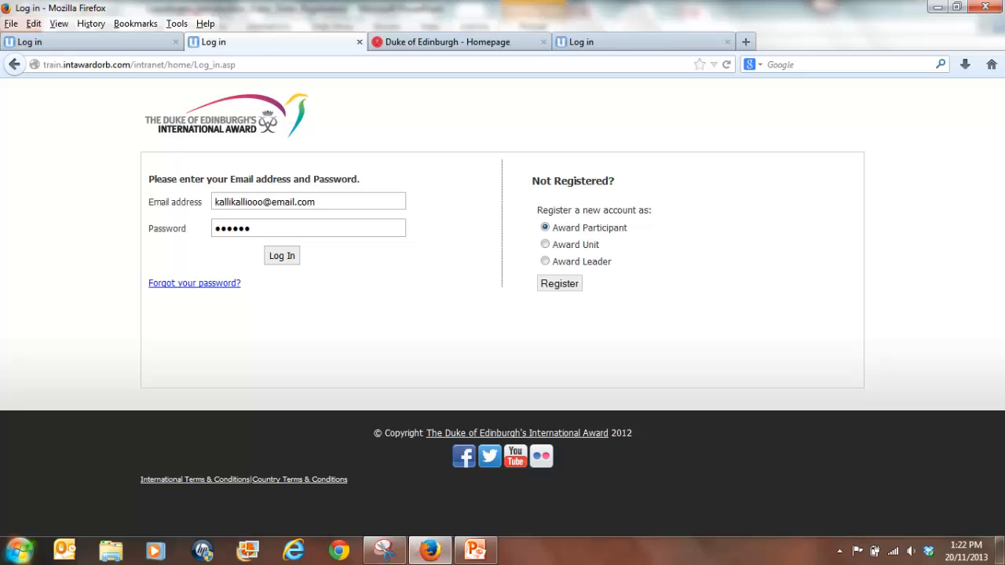
left_click(288, 262)
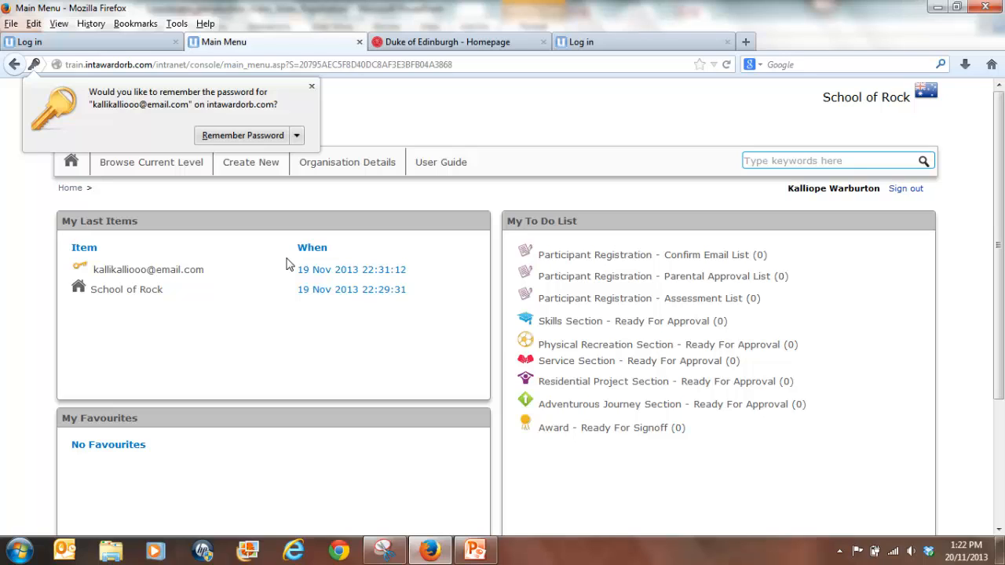
left_click(311, 86)
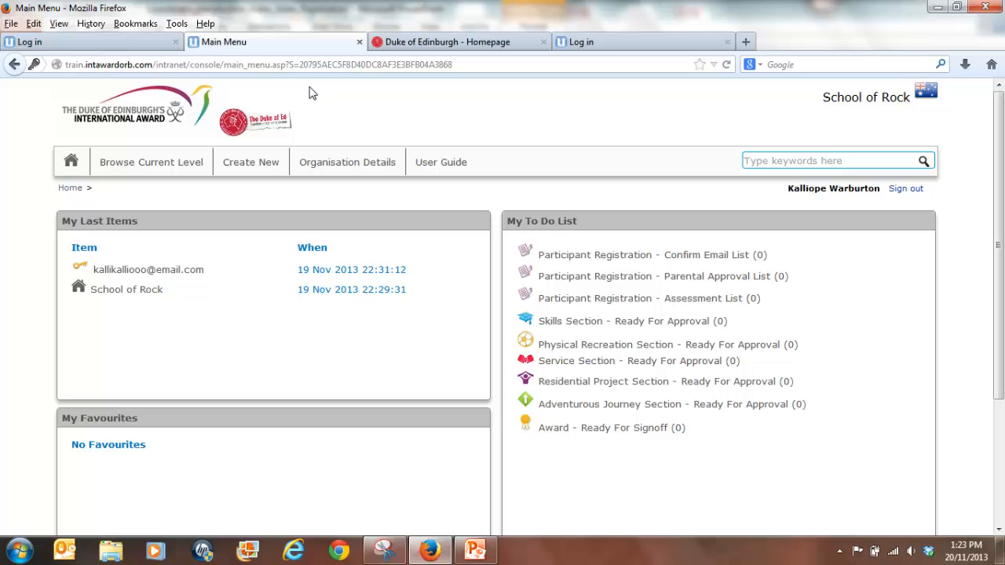
In the other login tab, start registering a new account as an Award Leader.
left_click(621, 45)
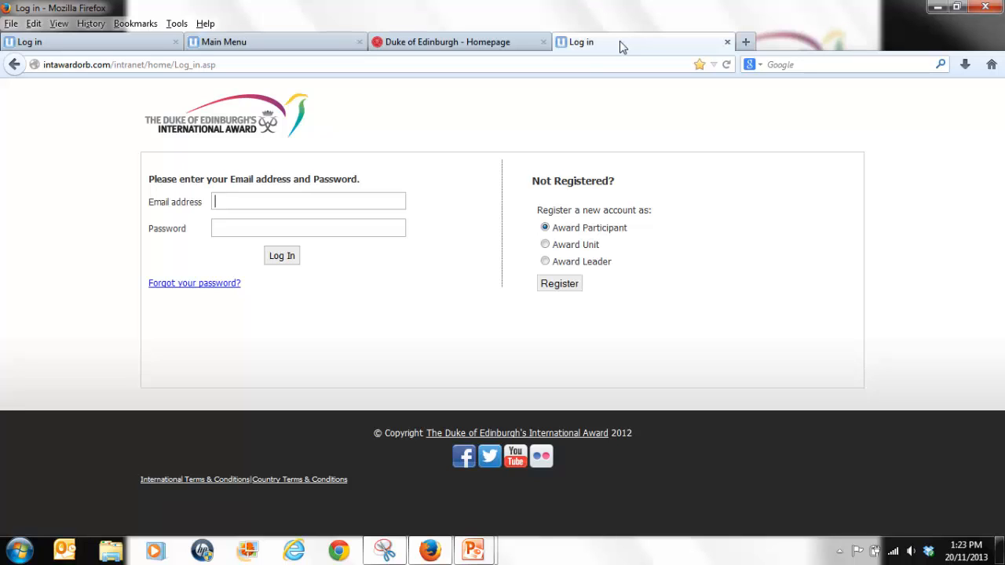
left_click(545, 263)
left_click(564, 284)
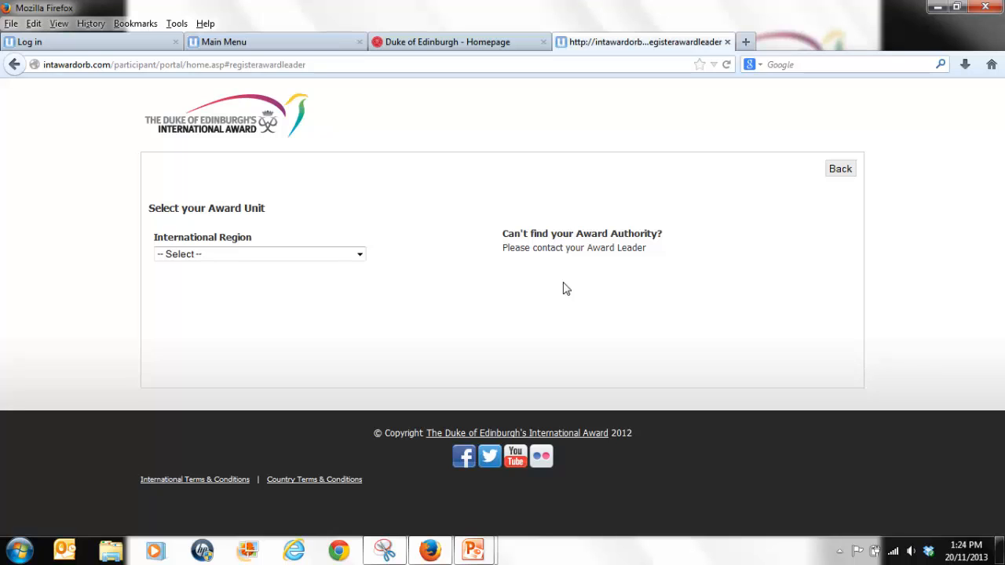
Select Asia Pacific as the international region and Australia as the country.
left_click(268, 254)
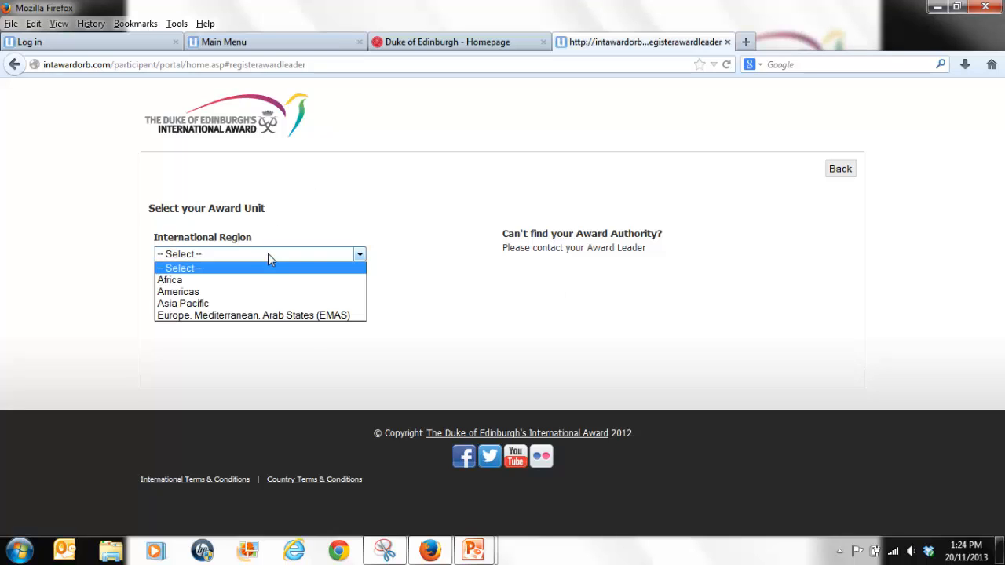
left_click(201, 303)
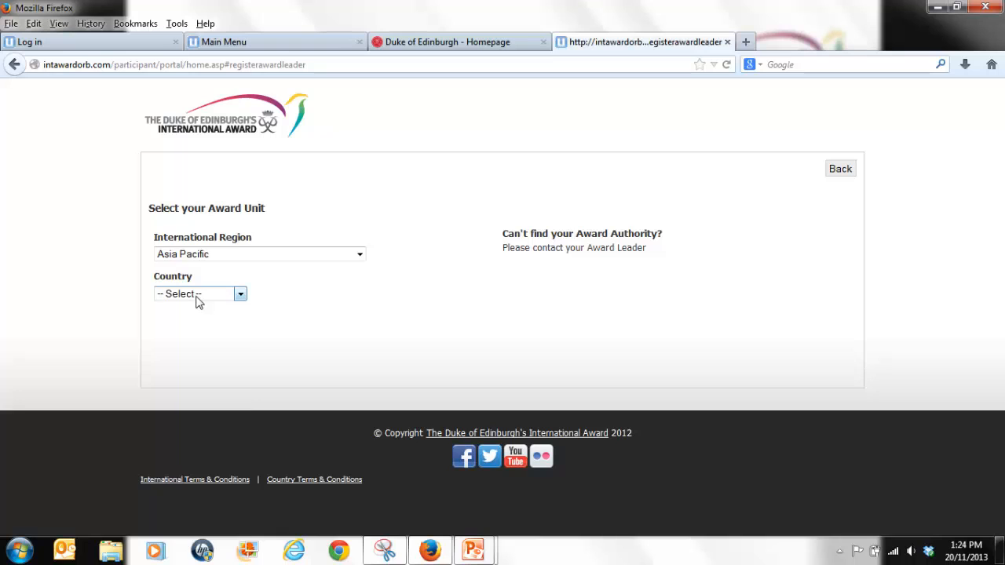
left_click(198, 296)
left_click(186, 332)
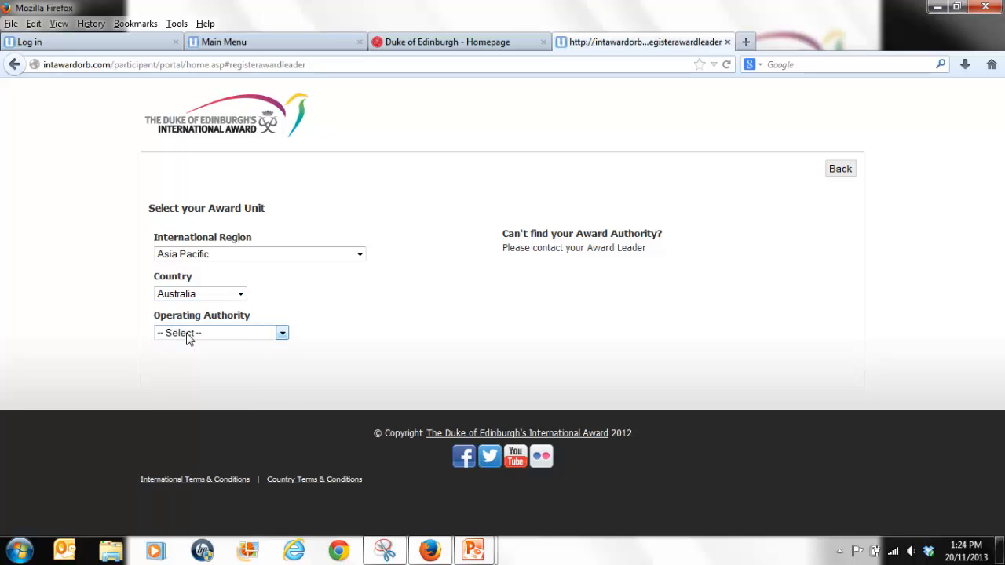
Choose the National operating authority and the Open Award Centre award unit, and continue to the registration form.
left_click(186, 336)
left_click(185, 370)
left_click(187, 373)
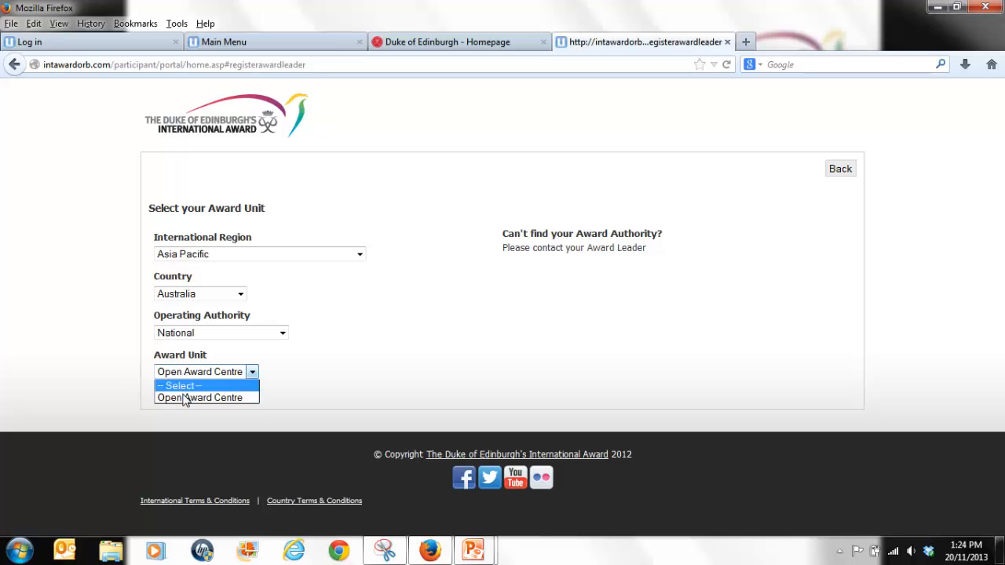
left_click(185, 399)
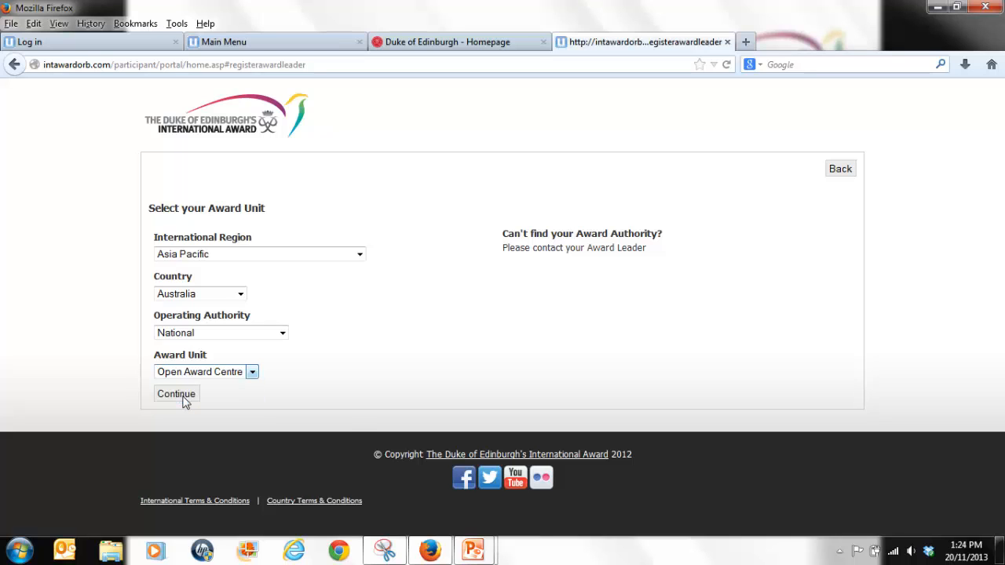
left_click(183, 397)
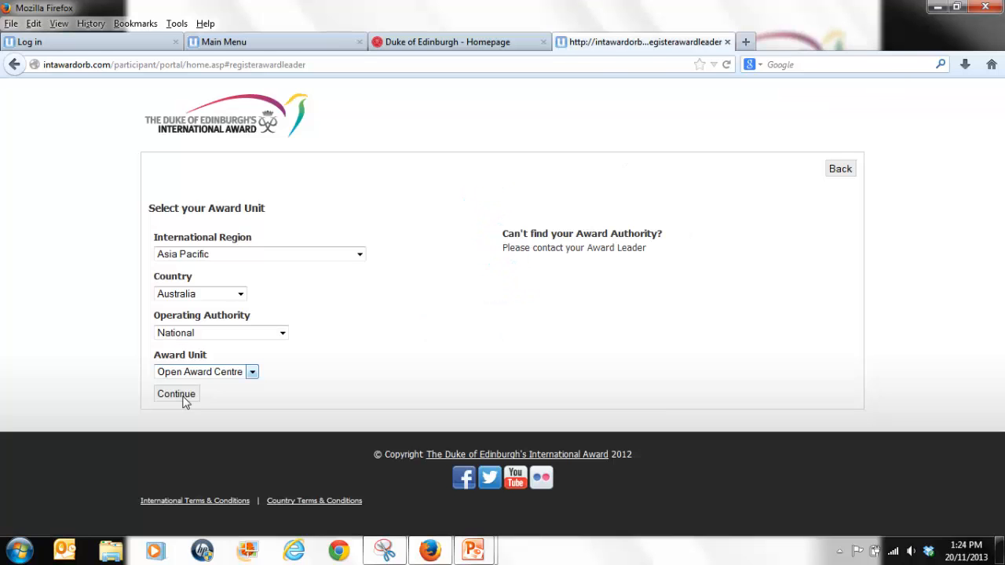
left_click(183, 397)
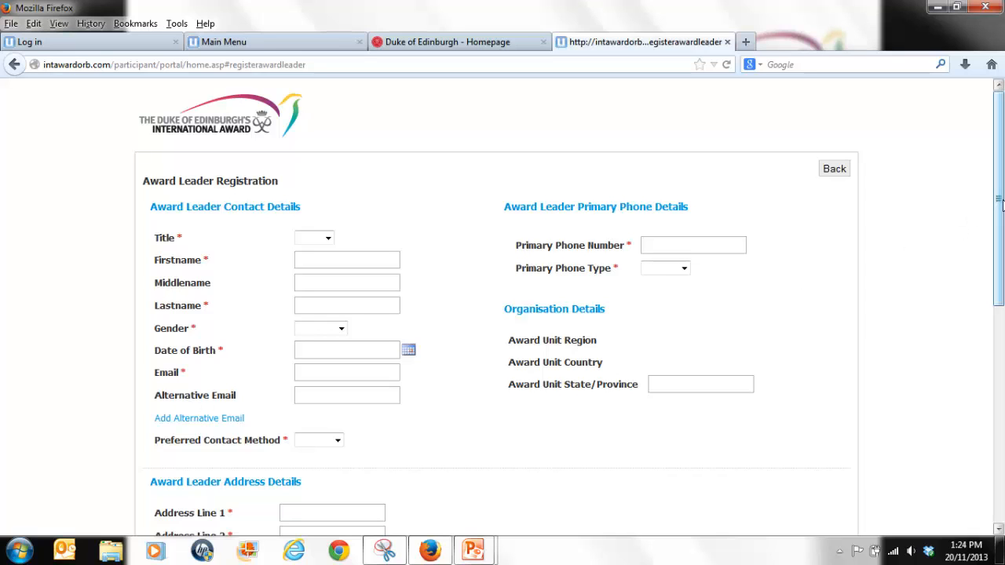
left_click_drag(1000, 204, 994, 150)
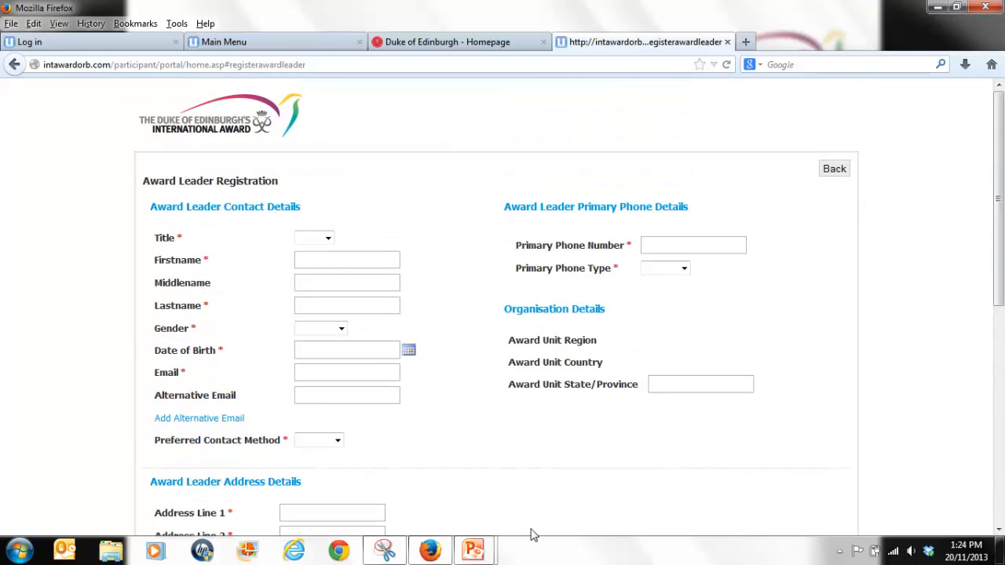
left_click(474, 550)
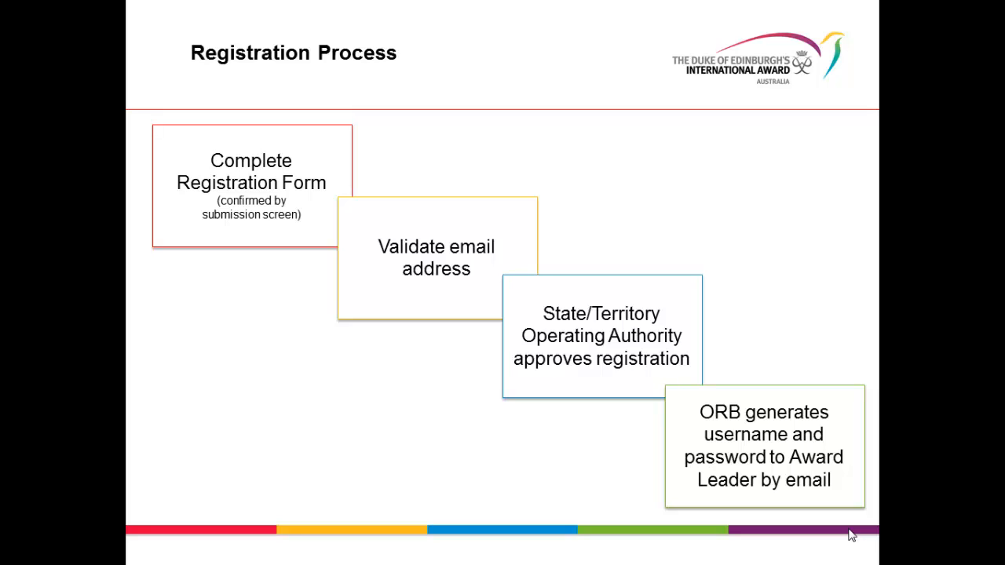
left_click(853, 529)
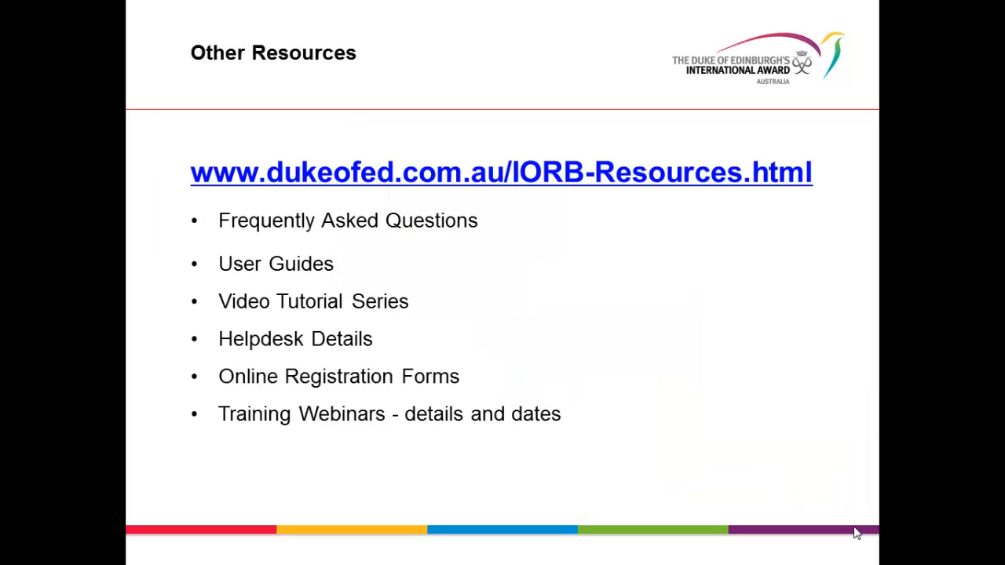